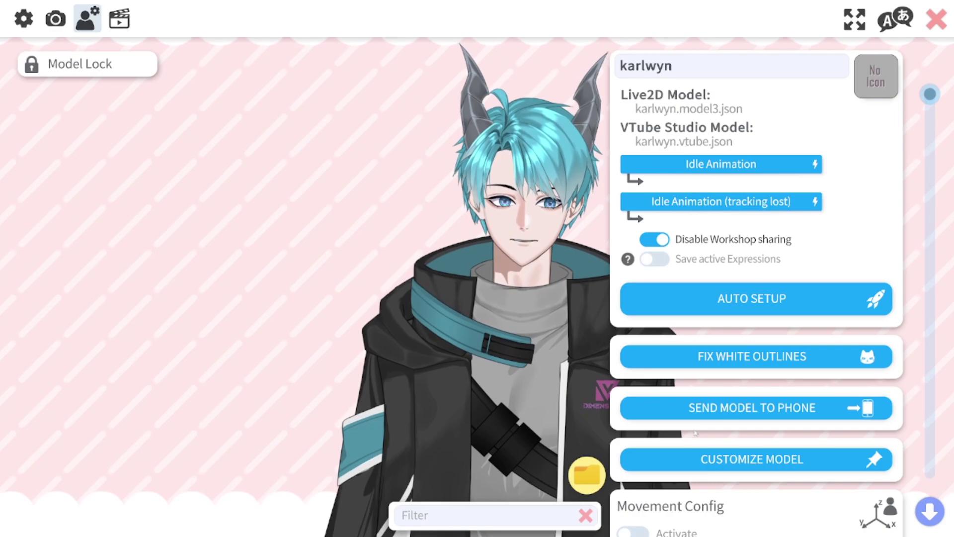
# From Customize Model, select 'Customize multiply/screen color for ArtMeshes' to open its colour list.
pyautogui.click(709, 462)
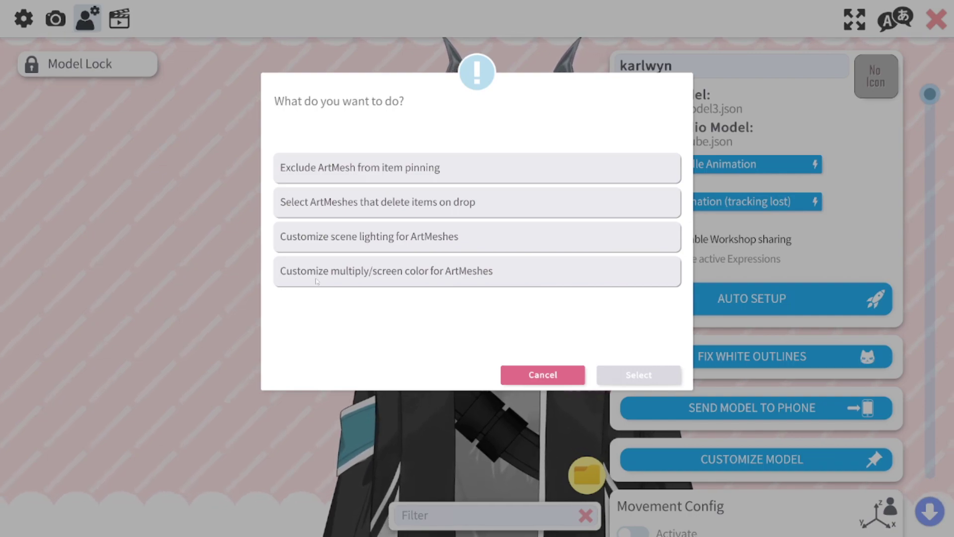
pyautogui.click(600, 281)
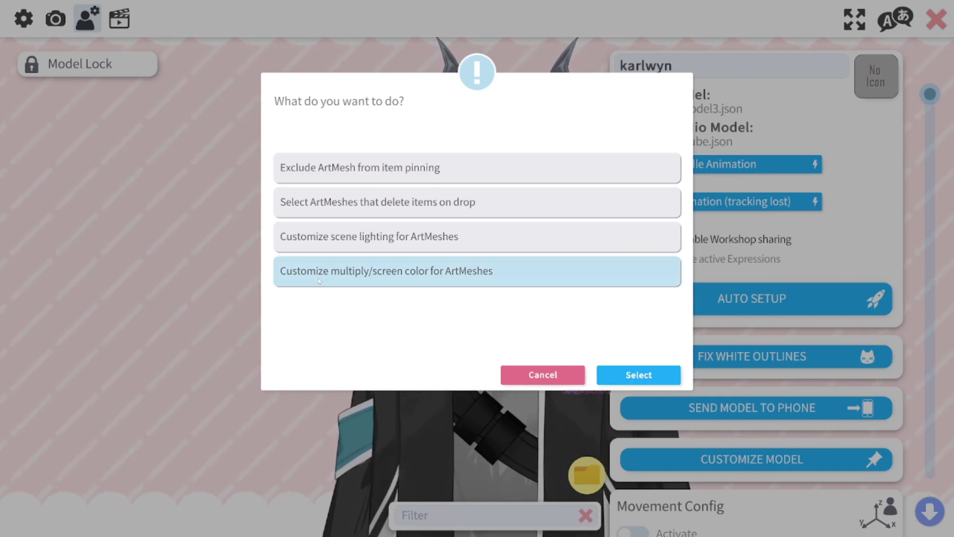
pyautogui.click(649, 381)
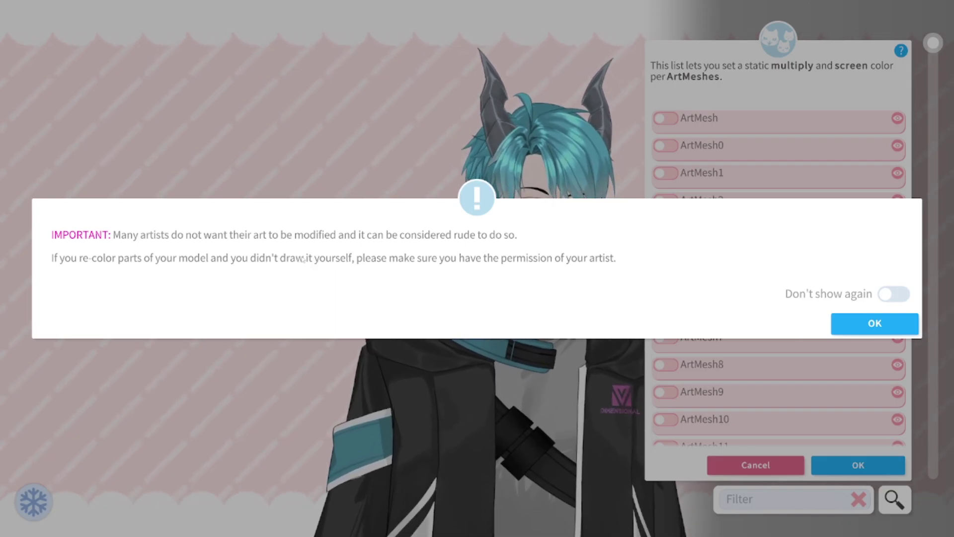
# Dismiss the permission warning, scroll the ArtMesh list, and preview ArtMesh to identify it.
pyautogui.click(867, 324)
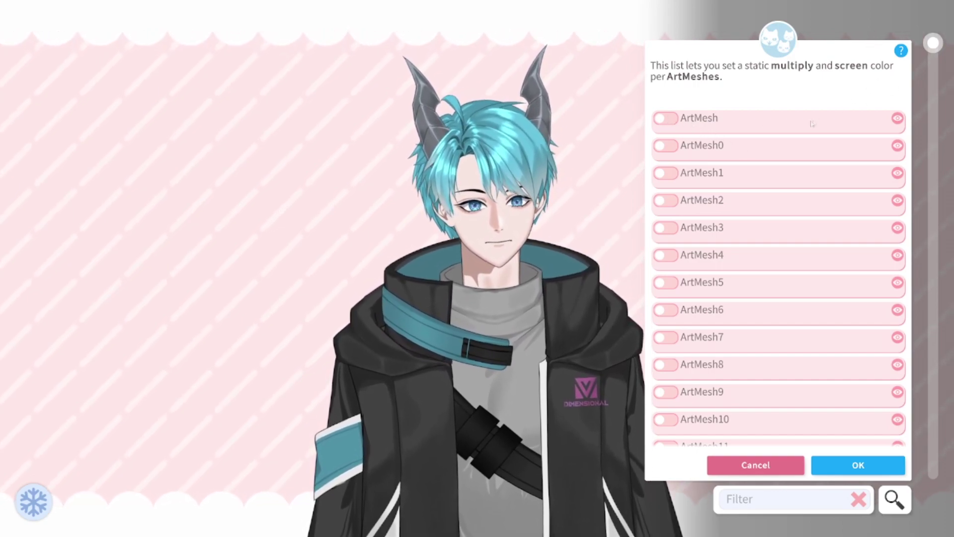
pyautogui.moveTo(934, 43); pyautogui.dragTo(935, 166)
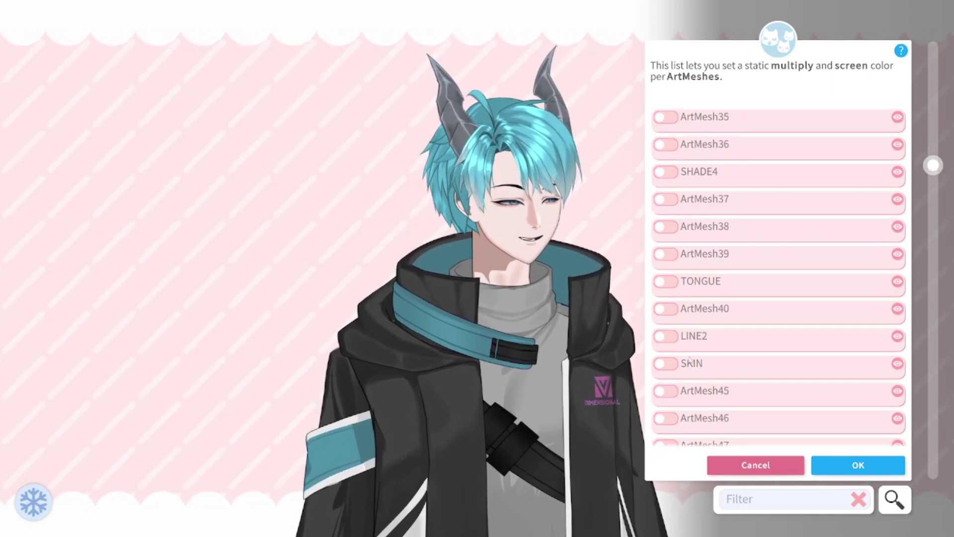
pyautogui.scroll(10, 756, 237)
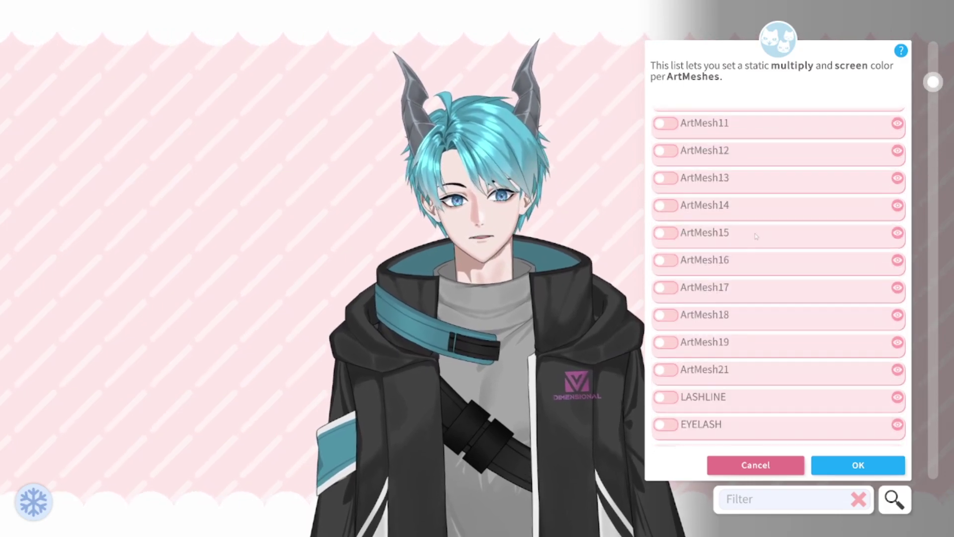
pyautogui.scroll(5, 757, 237)
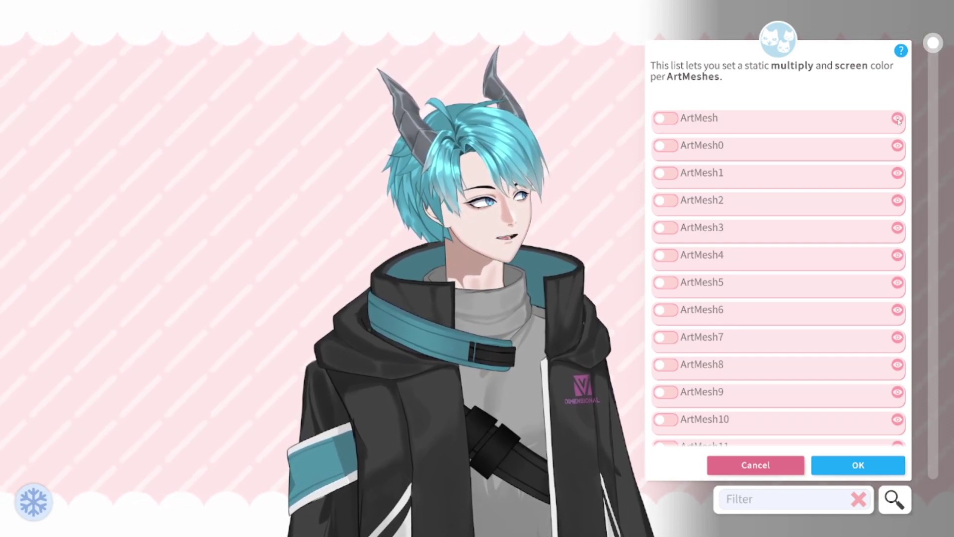
pyautogui.click(898, 120)
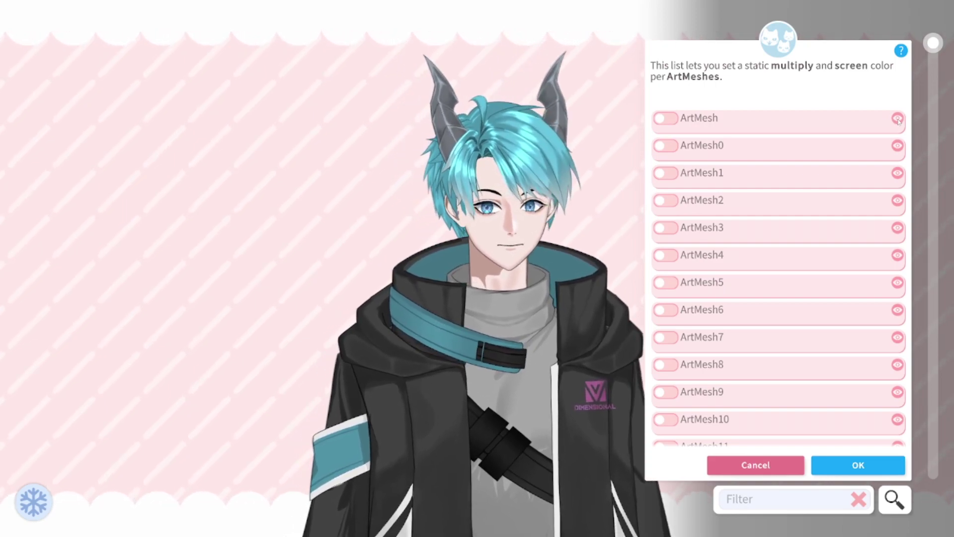
pyautogui.click(898, 120)
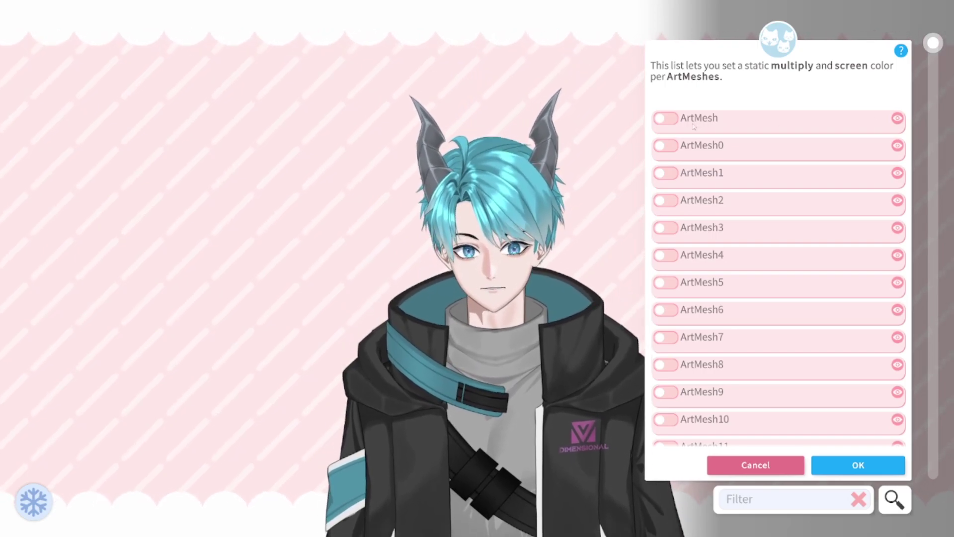
# Enable ArtMesh with multiply colour #A2C600 and screen colour left at #000000.
pyautogui.click(666, 119)
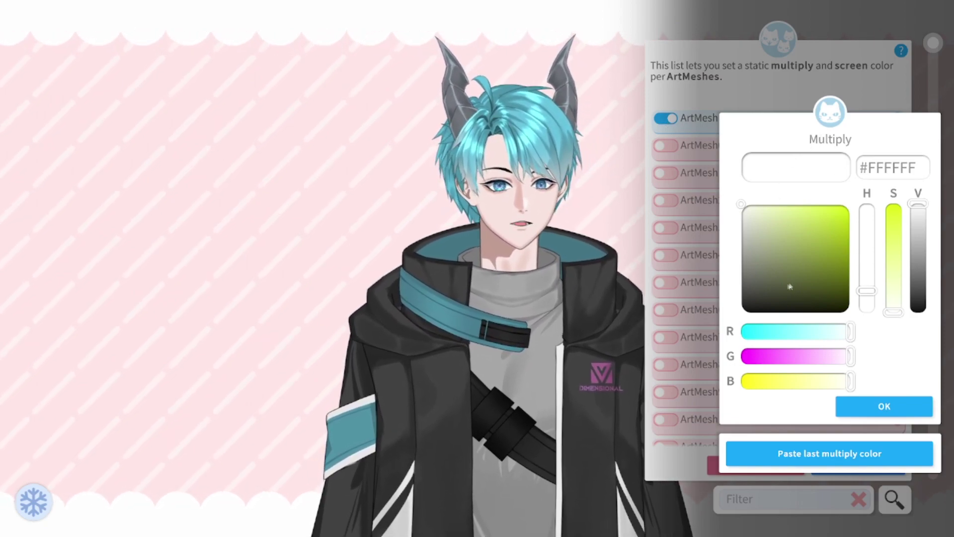
pyautogui.moveTo(785, 281); pyautogui.dragTo(872, 247)
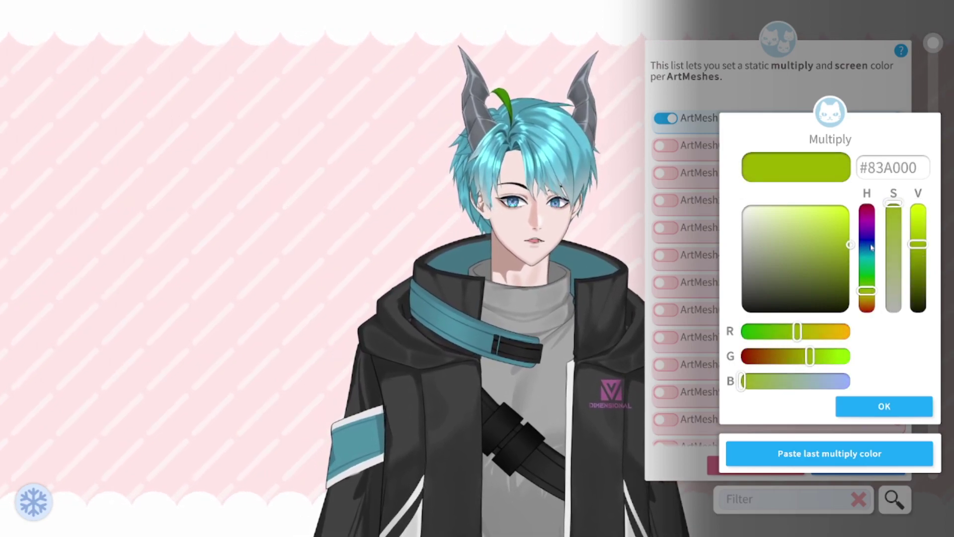
pyautogui.moveTo(871, 247)
pyautogui.mouseDown()
pyautogui.moveTo(870, 219)
pyautogui.moveTo(869, 231)
pyautogui.mouseUp()
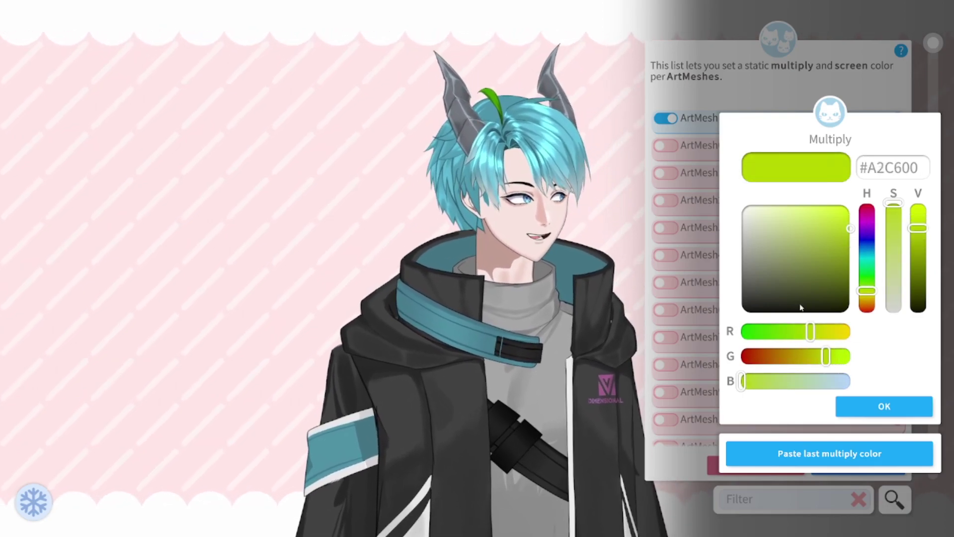
pyautogui.click(877, 411)
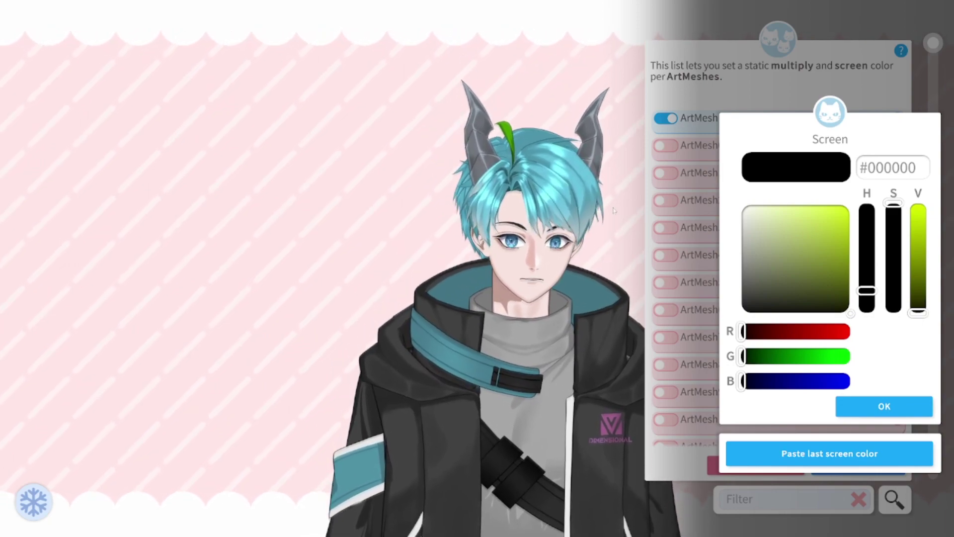
pyautogui.click(856, 415)
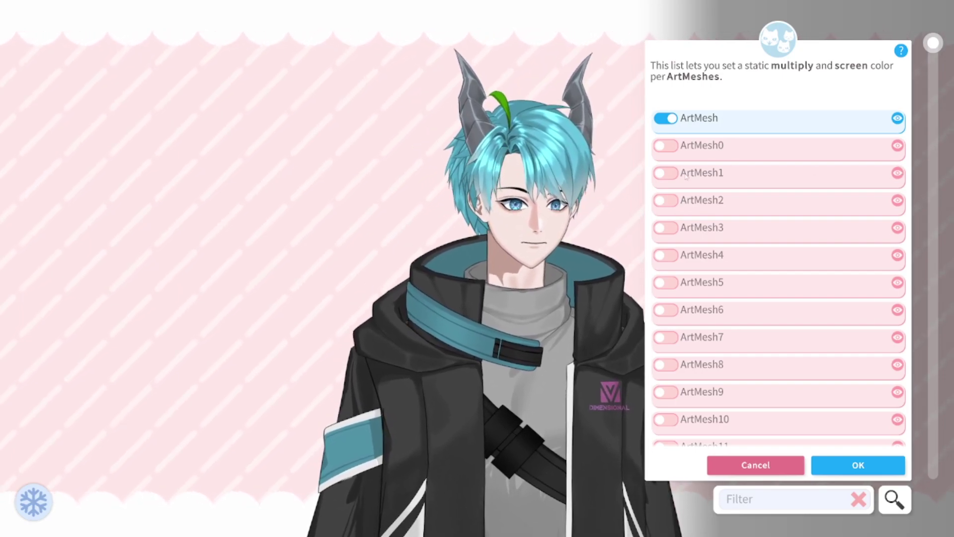
# Enable ArtMesh1 with the pasted #A2C600 multiply colour, keep screen black, and save the list.
pyautogui.click(666, 174)
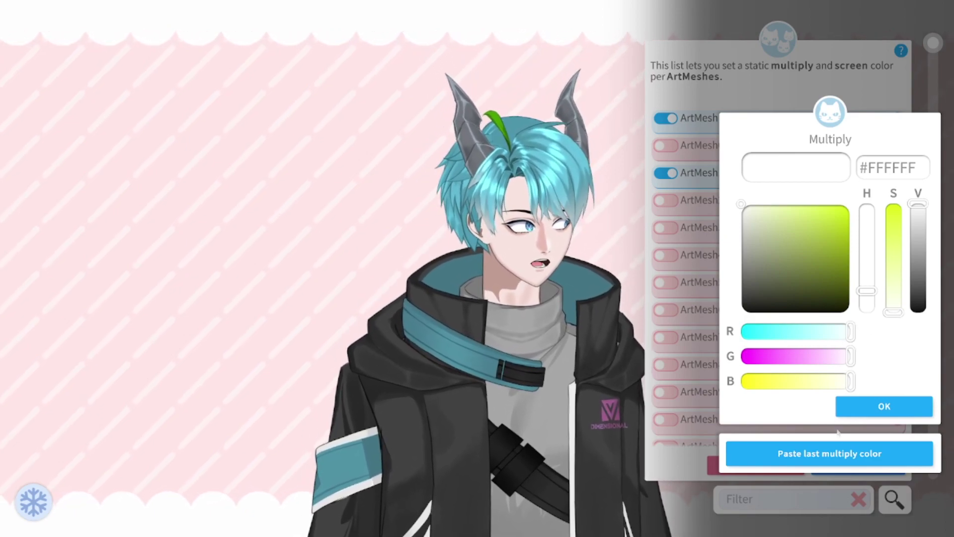
pyautogui.click(816, 458)
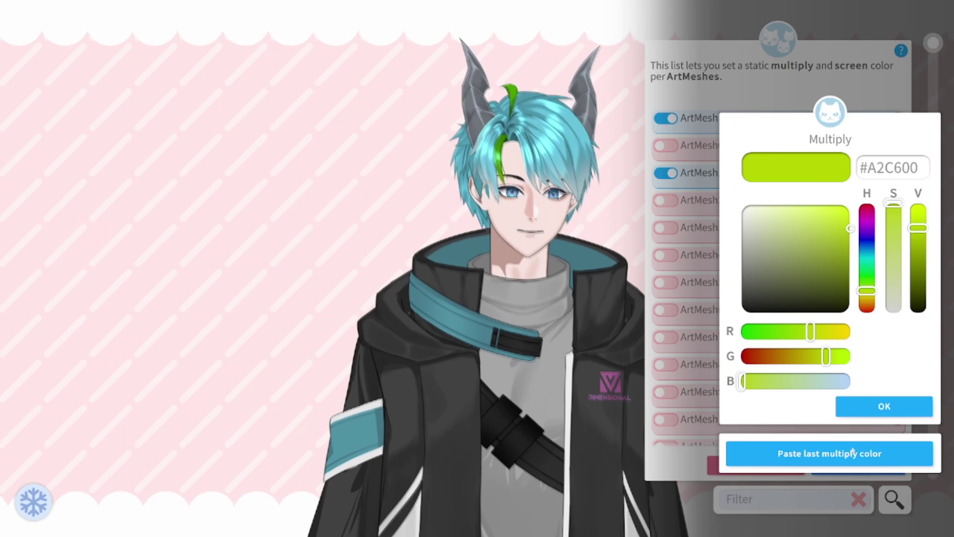
pyautogui.click(874, 407)
pyautogui.click(893, 407)
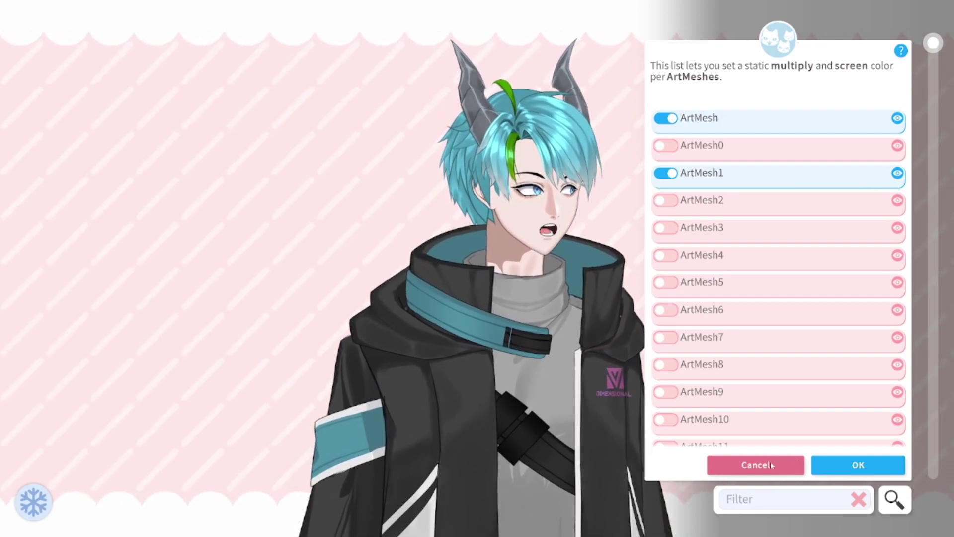
pyautogui.click(843, 465)
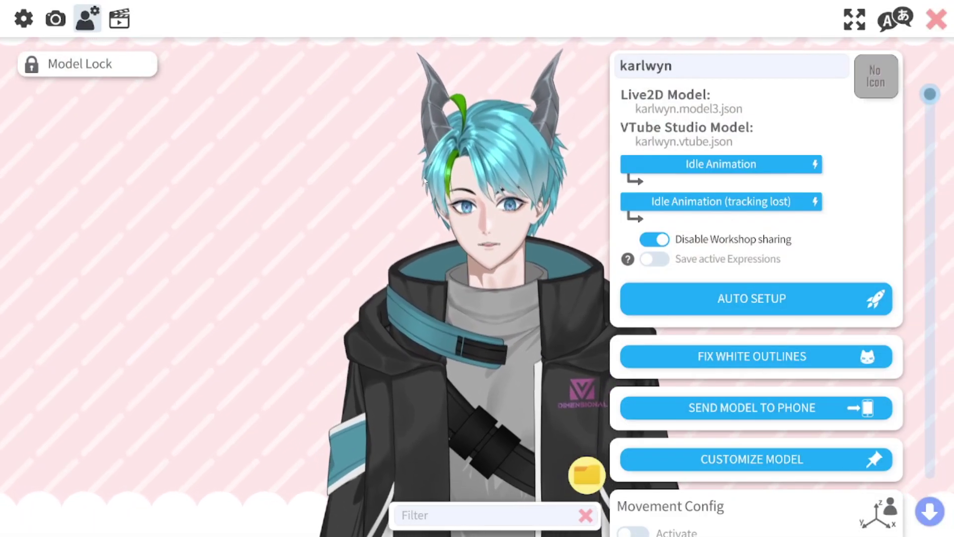
# In the hotkey settings, add a new empty hotkey.
pyautogui.click(119, 19)
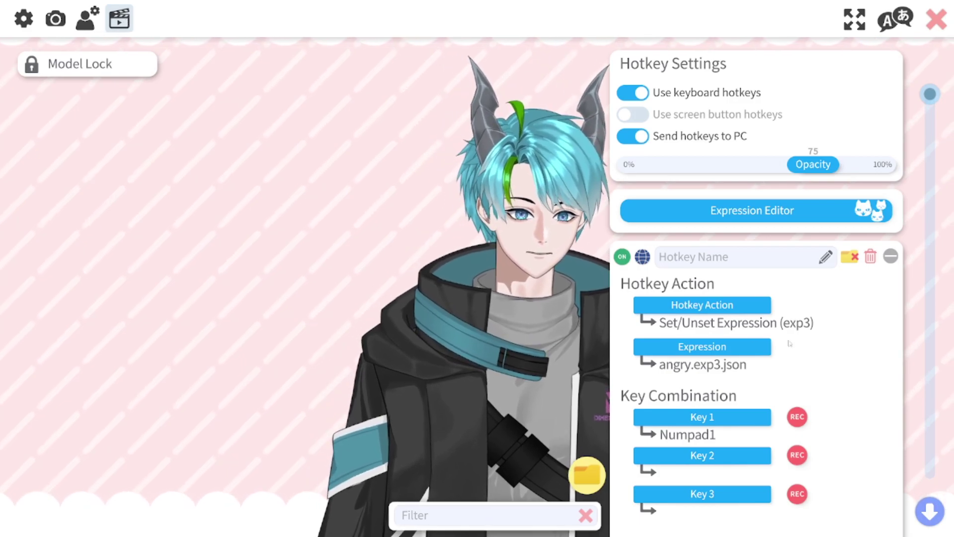
pyautogui.scroll(-8, 855, 332)
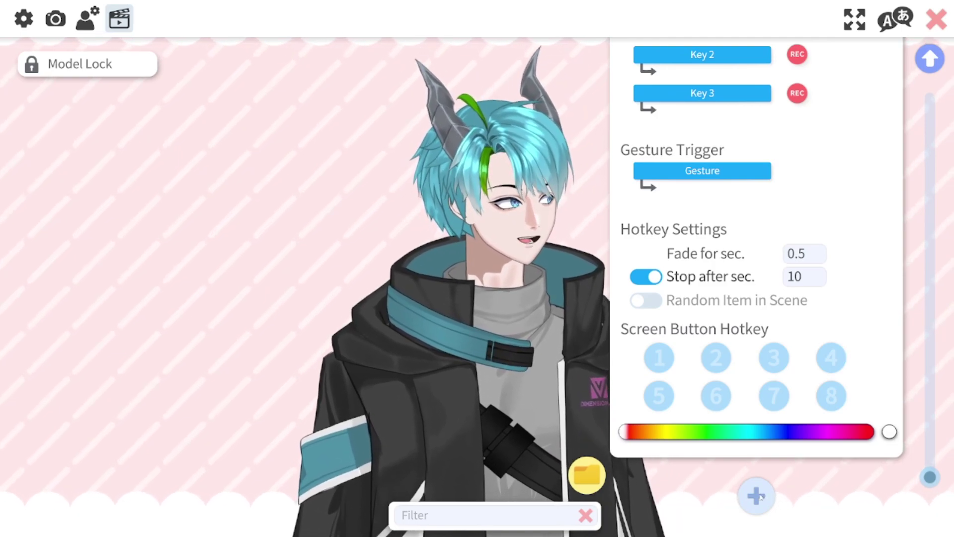
pyautogui.click(761, 497)
pyautogui.scroll(-4, 716, 309)
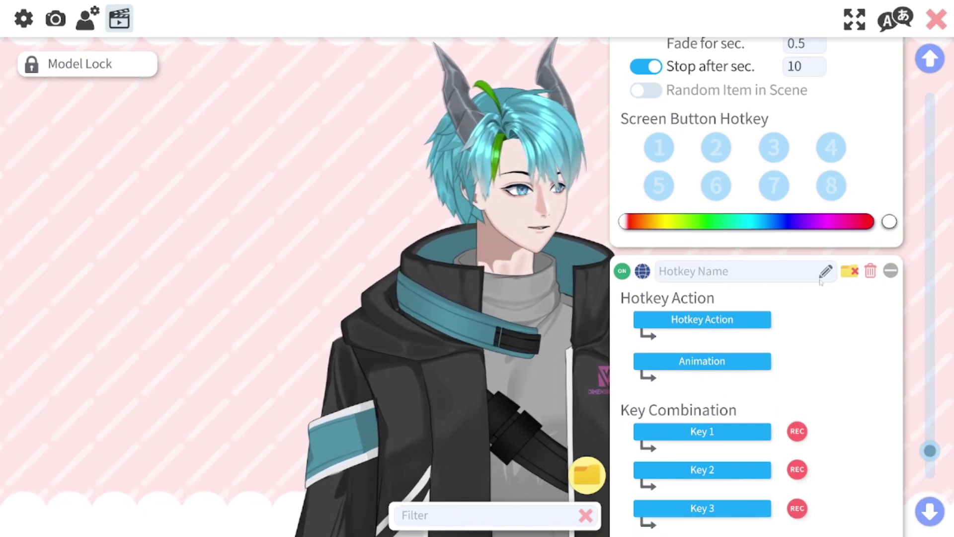
# Name the hotkey 'colorchange' and bring up its hotkey action list.
pyautogui.click(813, 271)
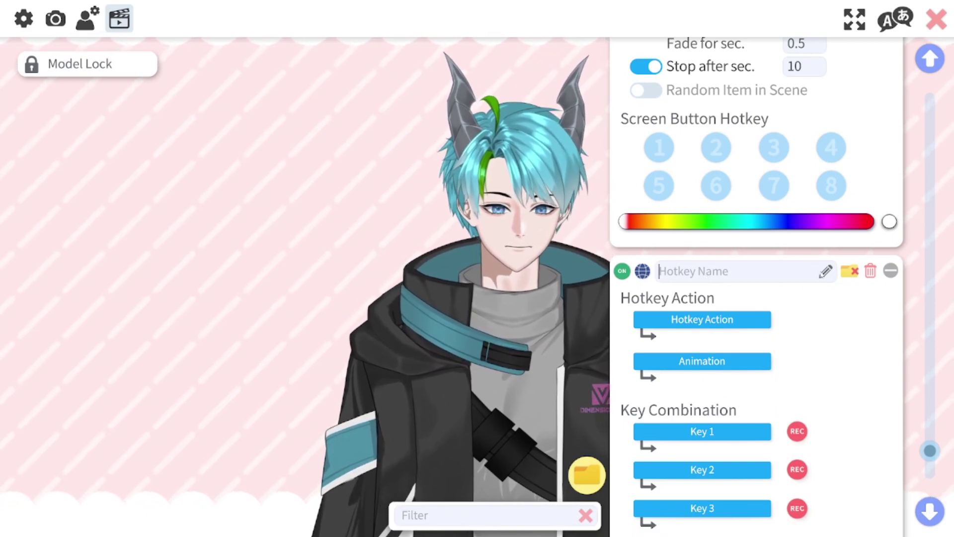
pyautogui.write('co')
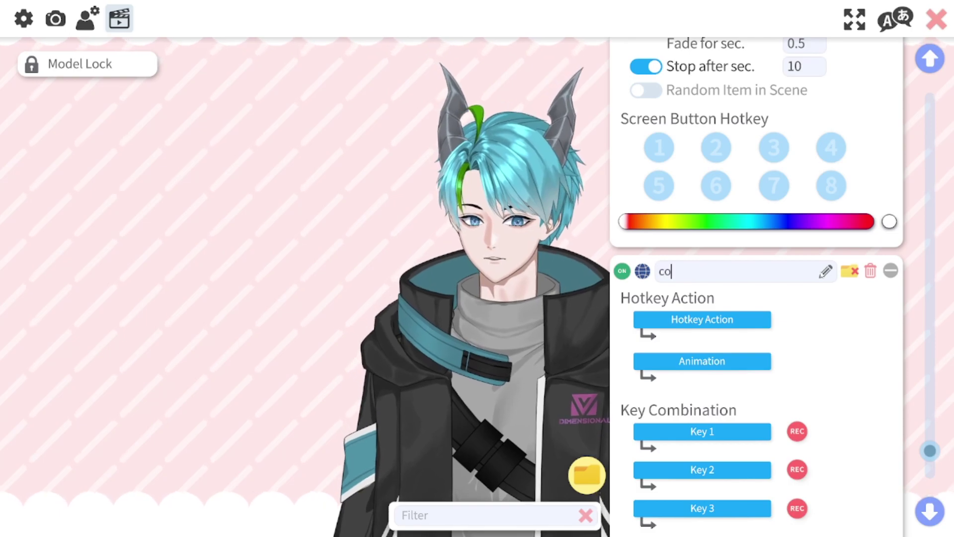
pyautogui.write('lorchange')
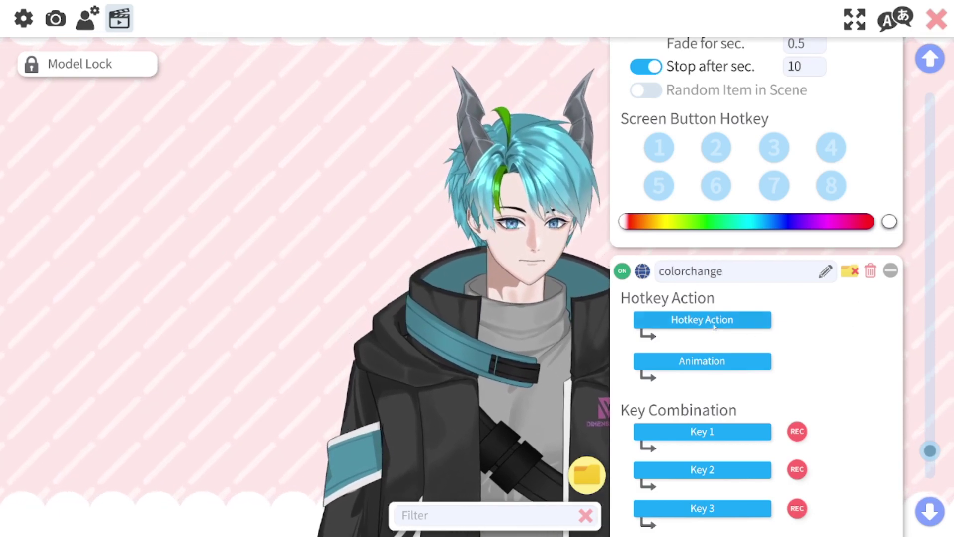
pyautogui.click(715, 323)
pyautogui.scroll(-5, 375, 223)
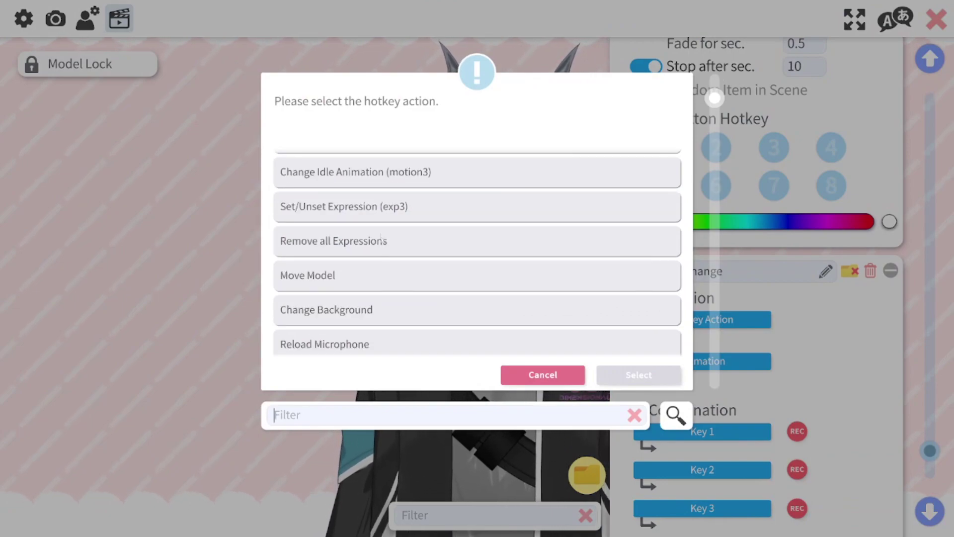
# Set the action to ArtMesh Color Preset and record settings covering 2 ArtMeshes.
pyautogui.scroll(-8, 374, 223)
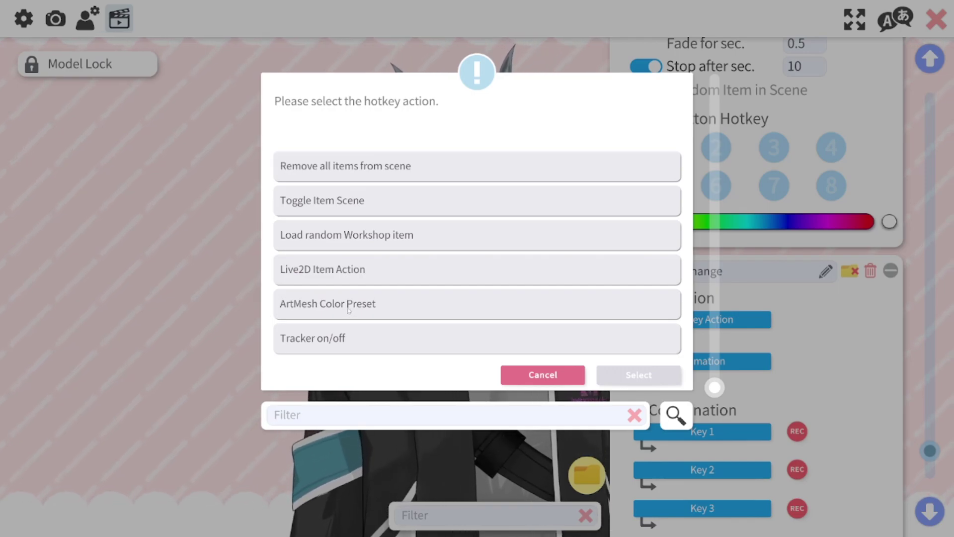
pyautogui.click(349, 304)
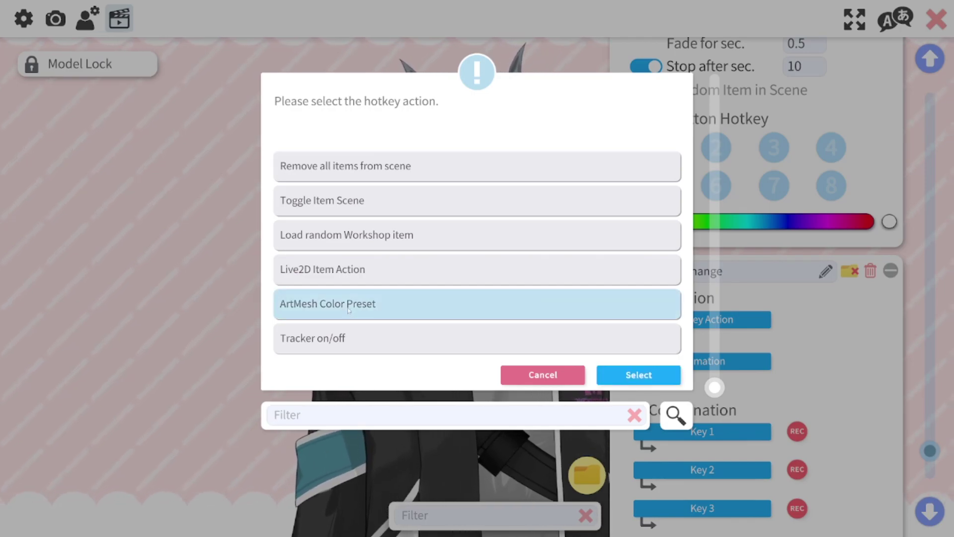
pyautogui.click(660, 376)
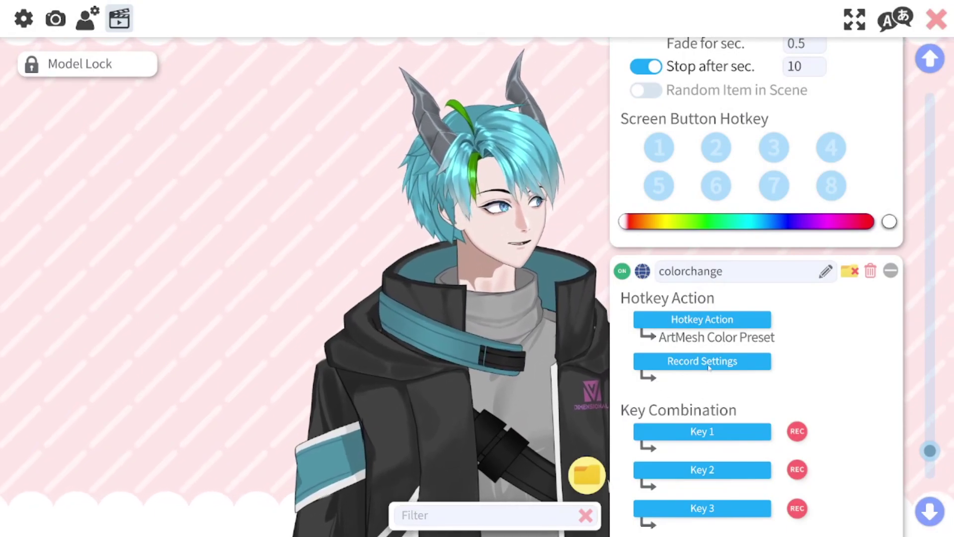
pyautogui.click(709, 367)
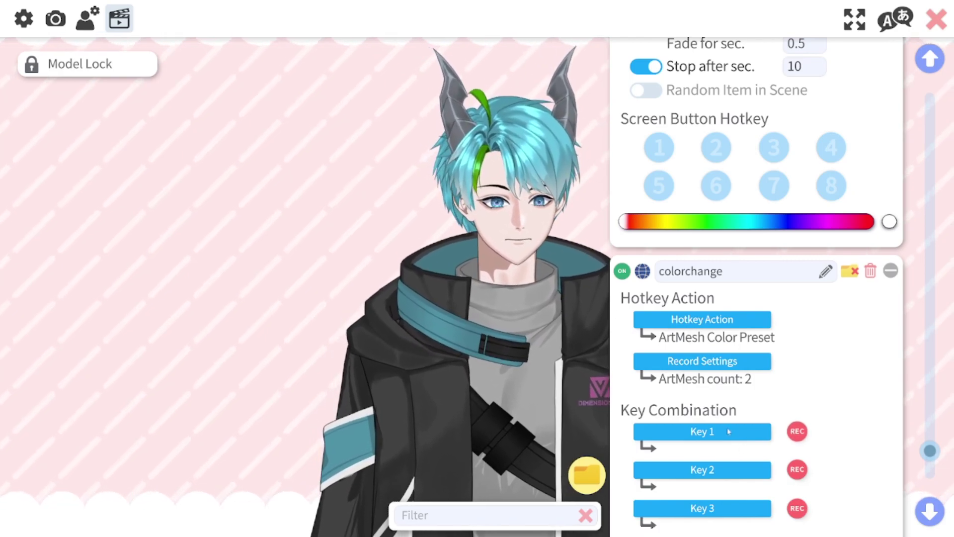
# Record Numpad7 as Key 1 for colorchange, then return to the model settings.
pyautogui.click(798, 432)
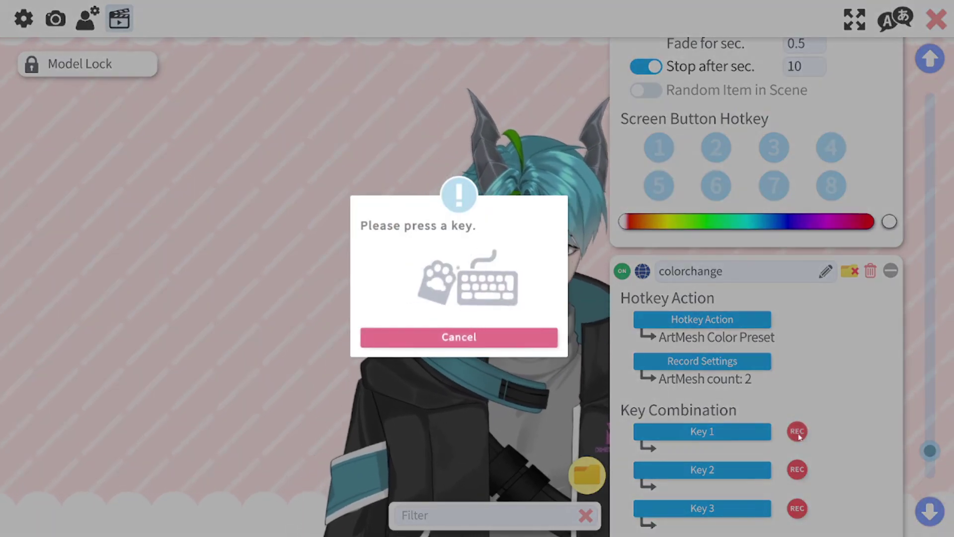
pyautogui.press('KP_7')
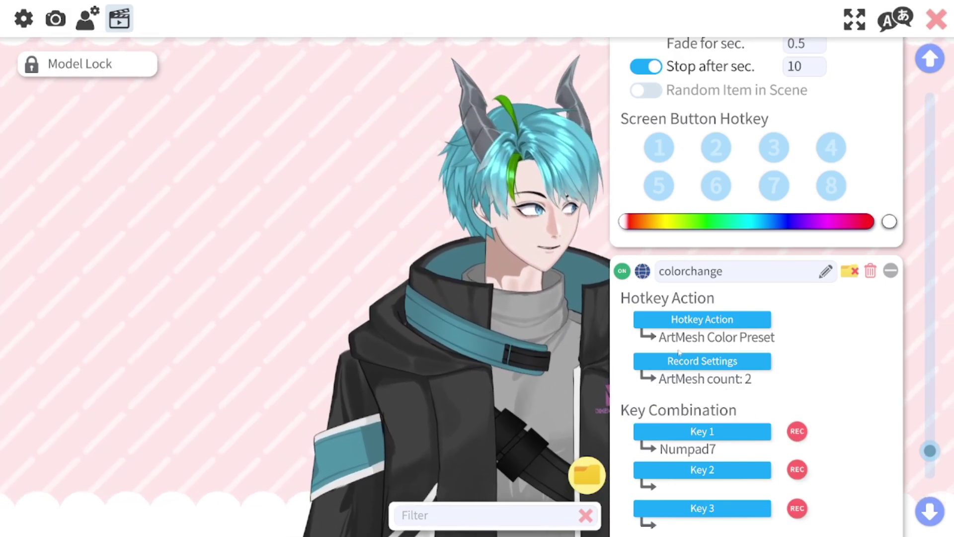
pyautogui.click(90, 20)
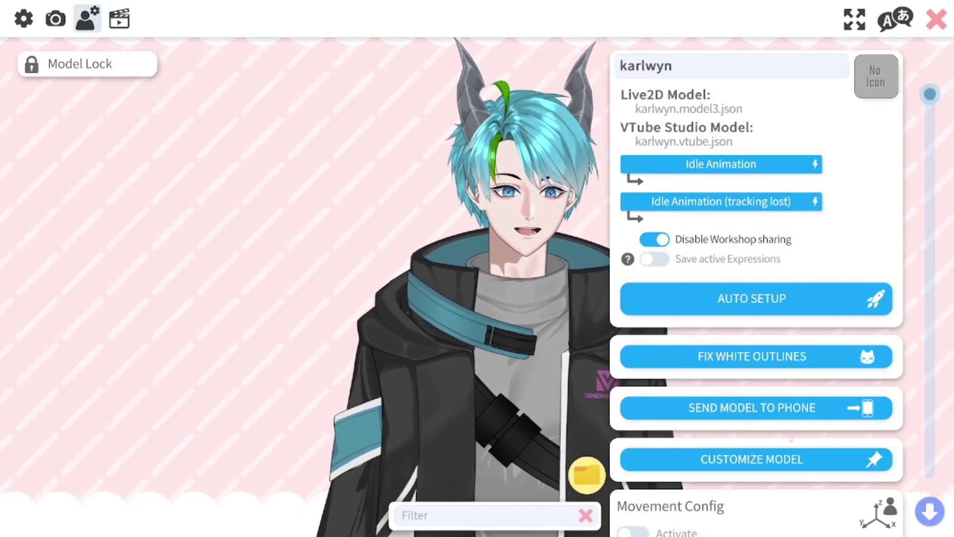
# Reopen the ArtMesh colour list, switch off ArtMesh's override, and exit without saving.
pyautogui.click(785, 461)
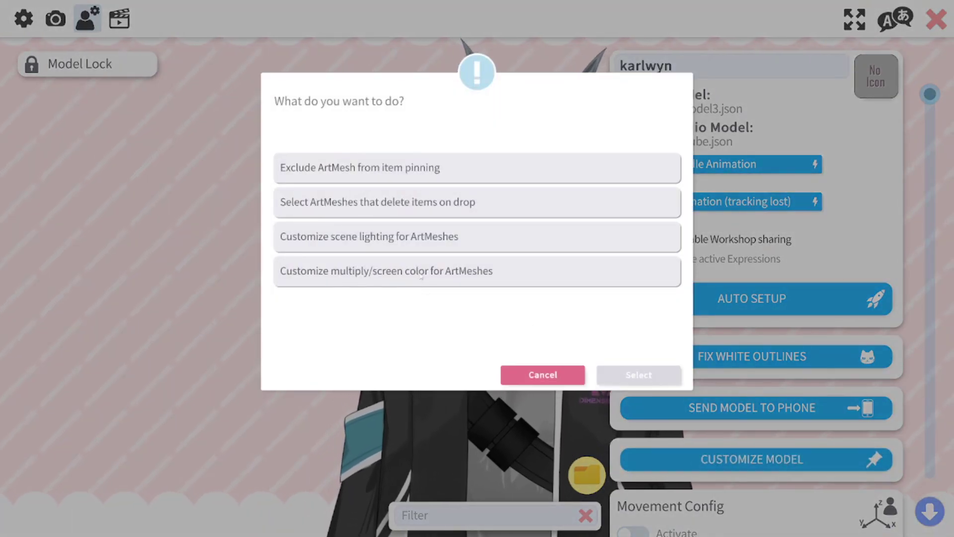
pyautogui.click(421, 276)
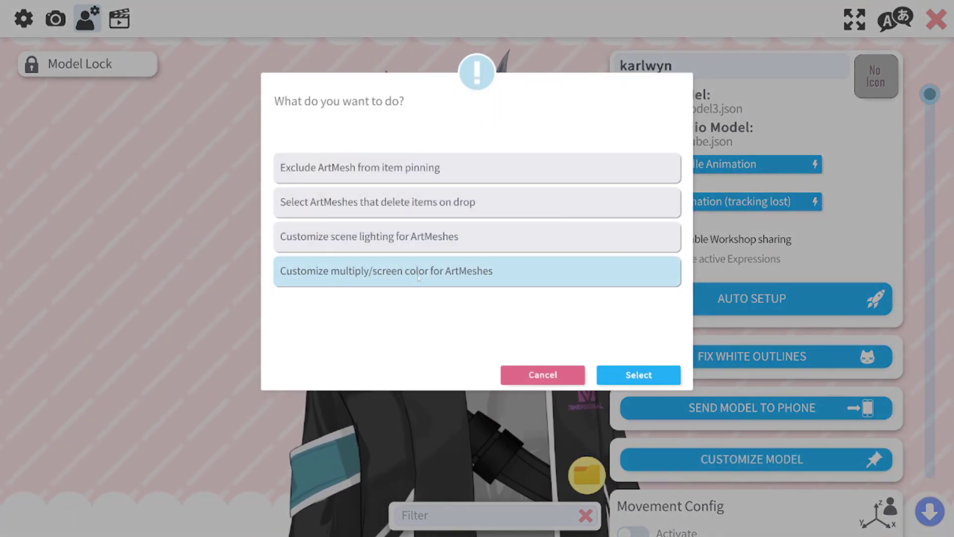
pyautogui.click(629, 377)
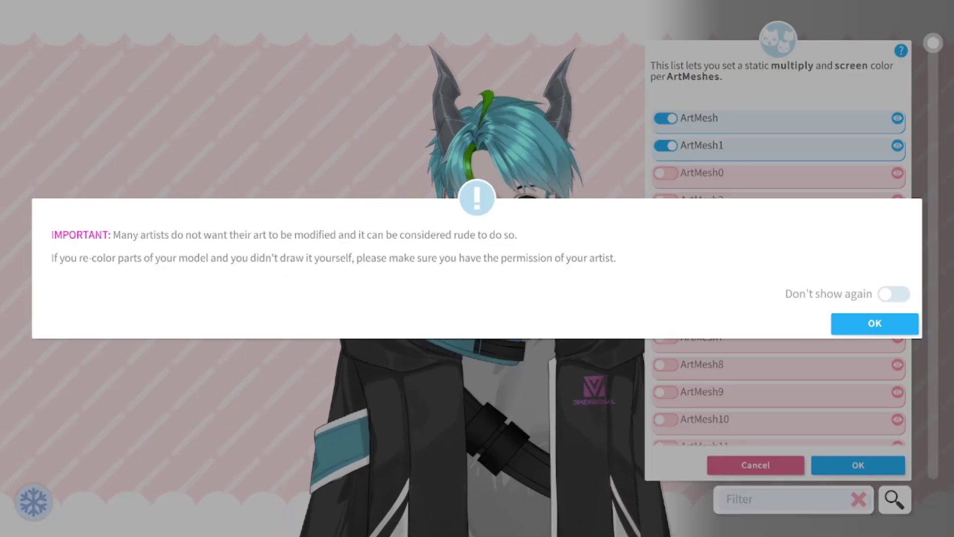
pyautogui.click(866, 320)
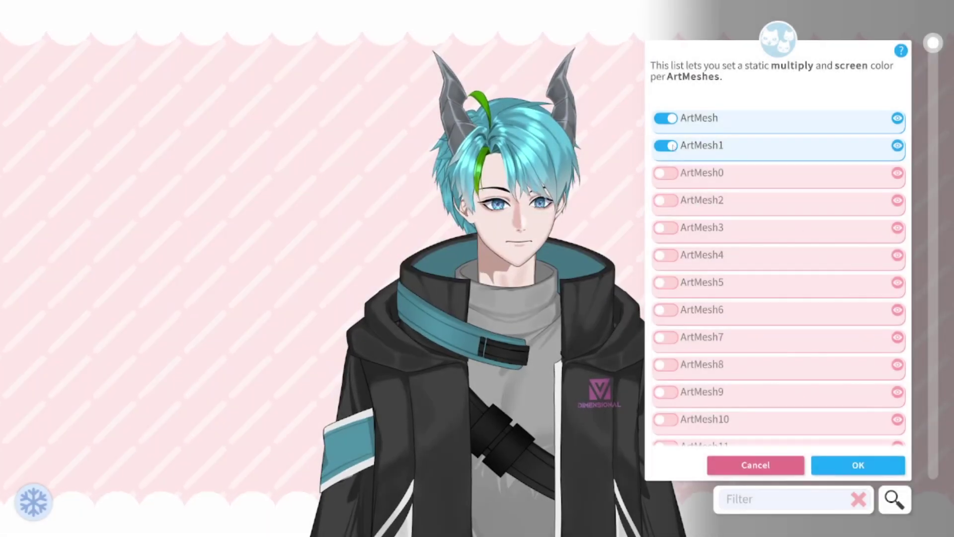
pyautogui.click(666, 118)
pyautogui.click(667, 146)
pyautogui.click(667, 145)
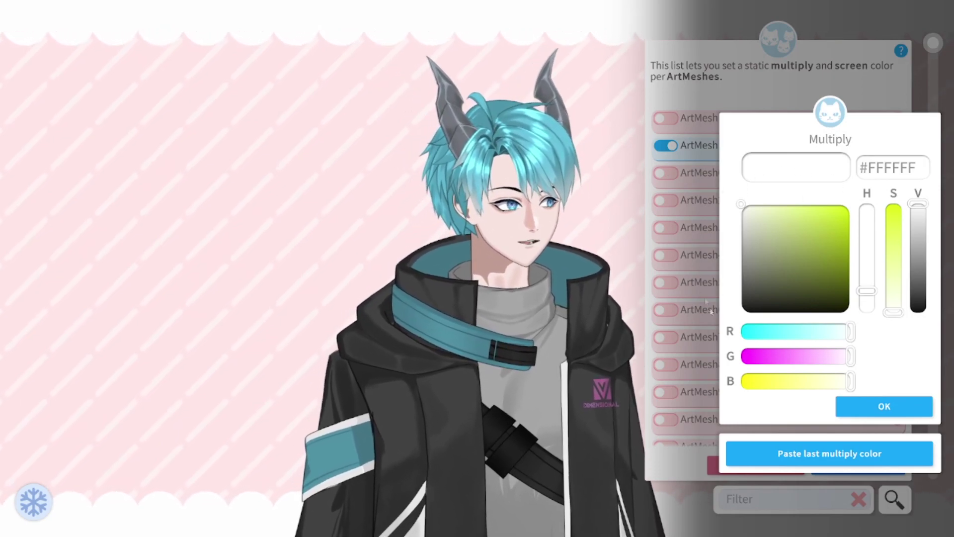
pyautogui.click(884, 407)
pyautogui.click(881, 407)
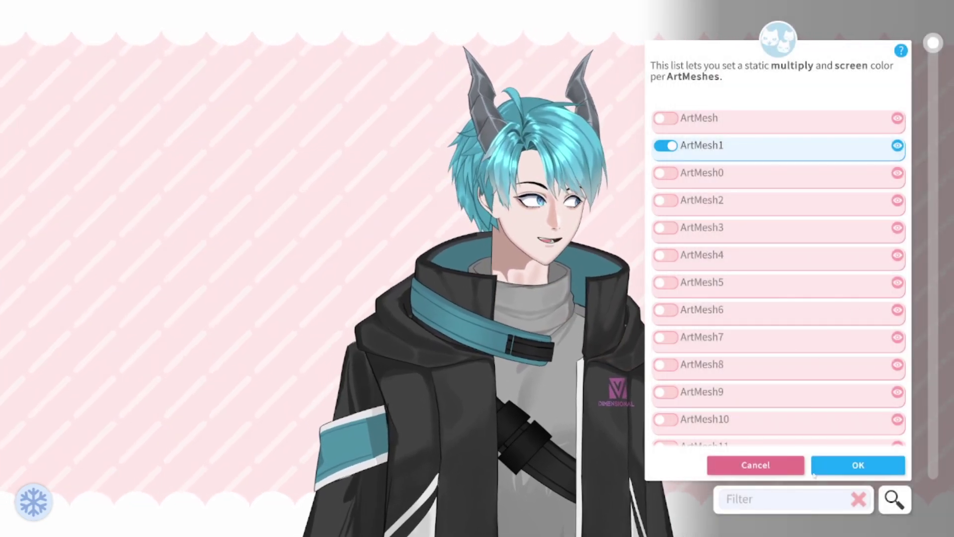
pyautogui.click(760, 465)
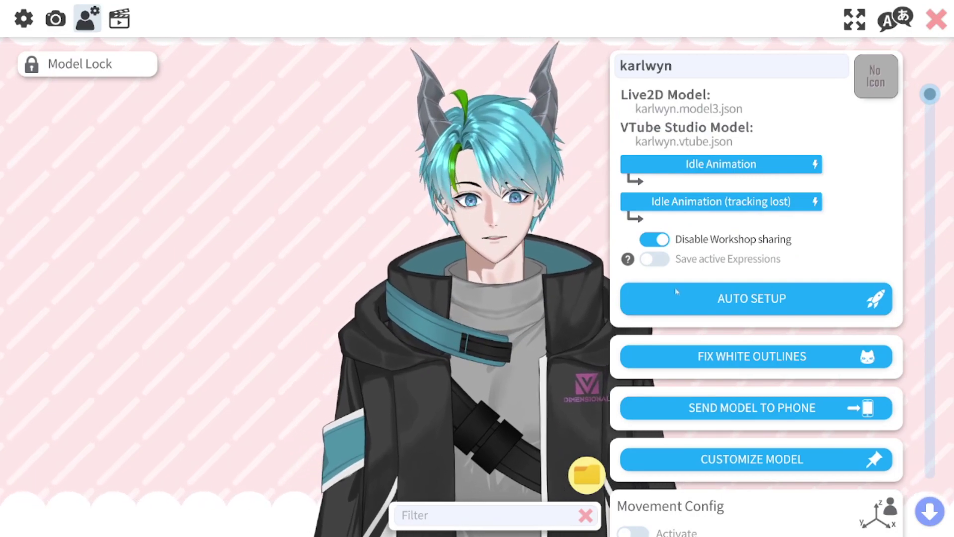
# Reopen the colour list, switch off the hair strand's green override, and save.
pyautogui.click(755, 459)
pyautogui.click(386, 269)
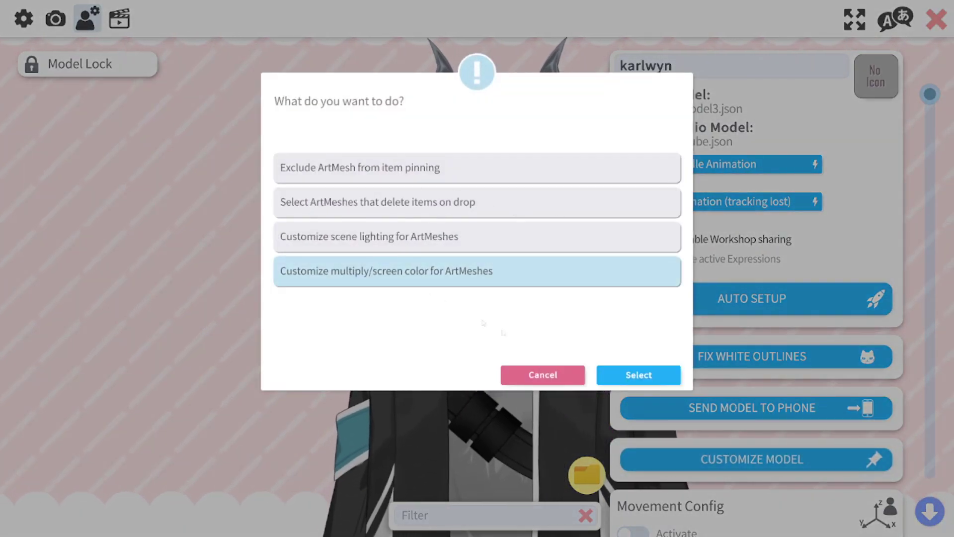
pyautogui.click(639, 376)
pyautogui.click(845, 321)
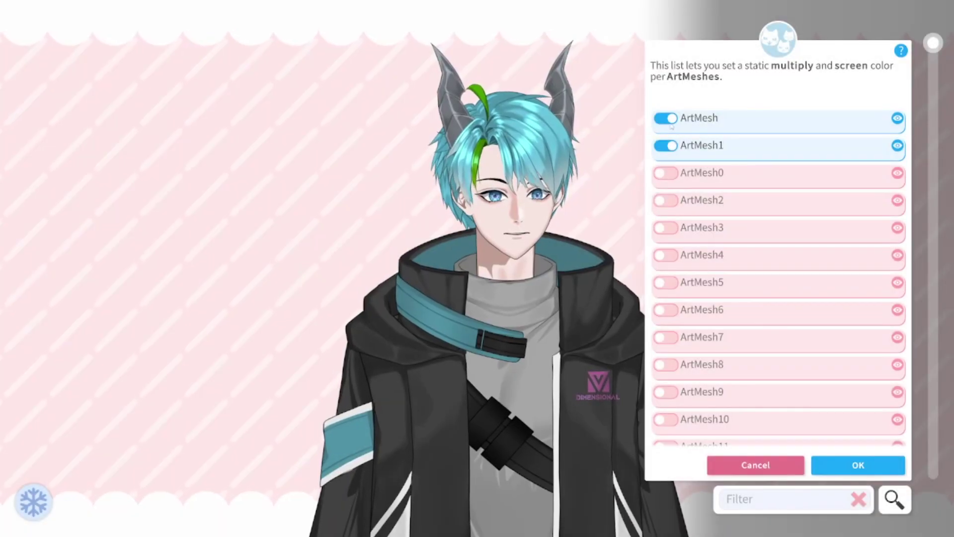
pyautogui.click(666, 147)
pyautogui.click(857, 465)
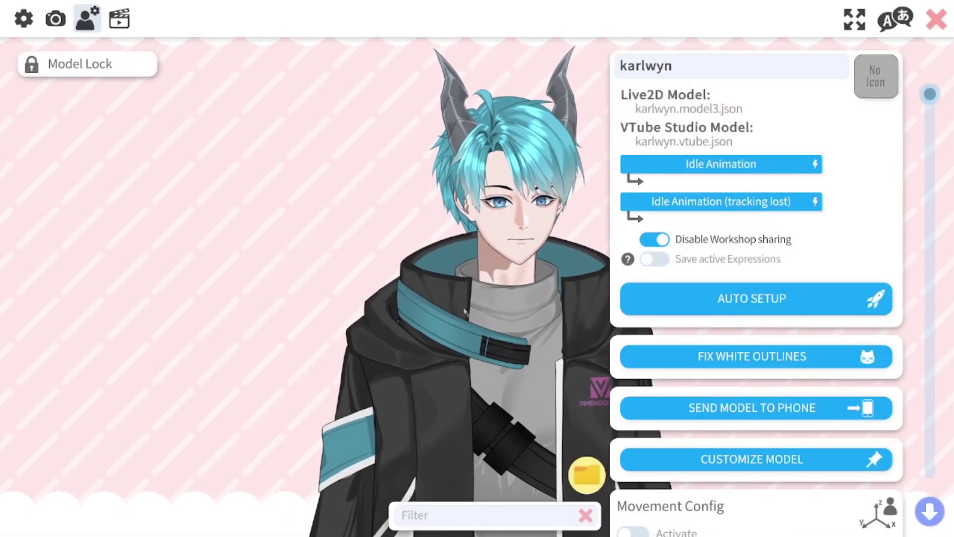